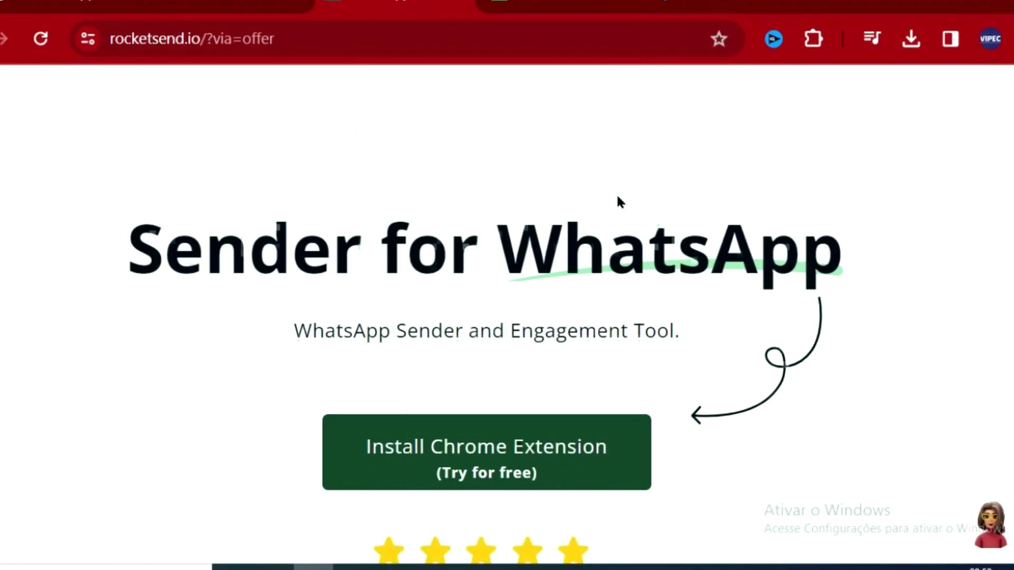
Go to WARocket's Chrome Web Store listing and look over its details.
scroll(700, 286, up, 5)
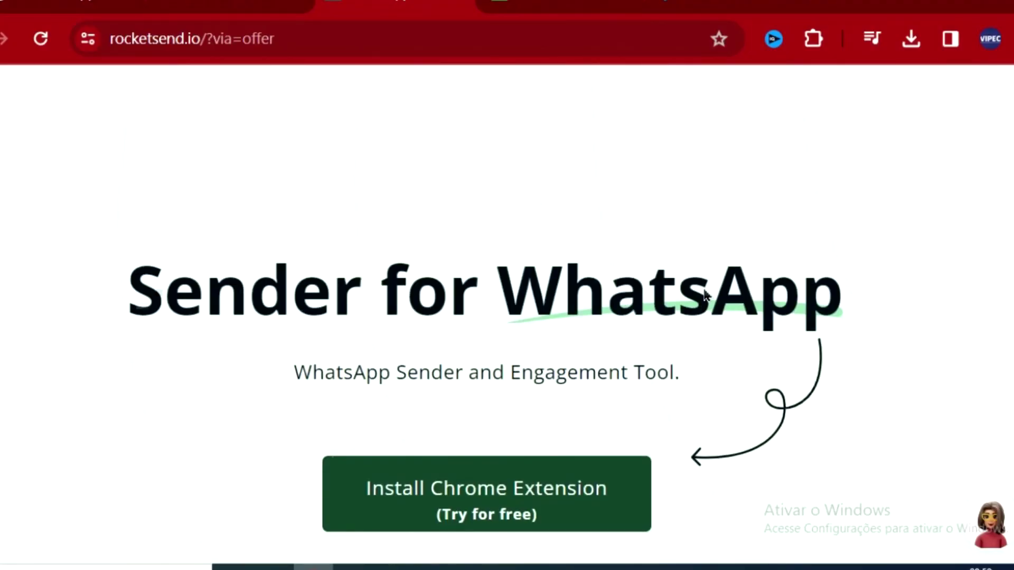
scroll(704, 299, down, 1)
scroll(411, 422, down, 3)
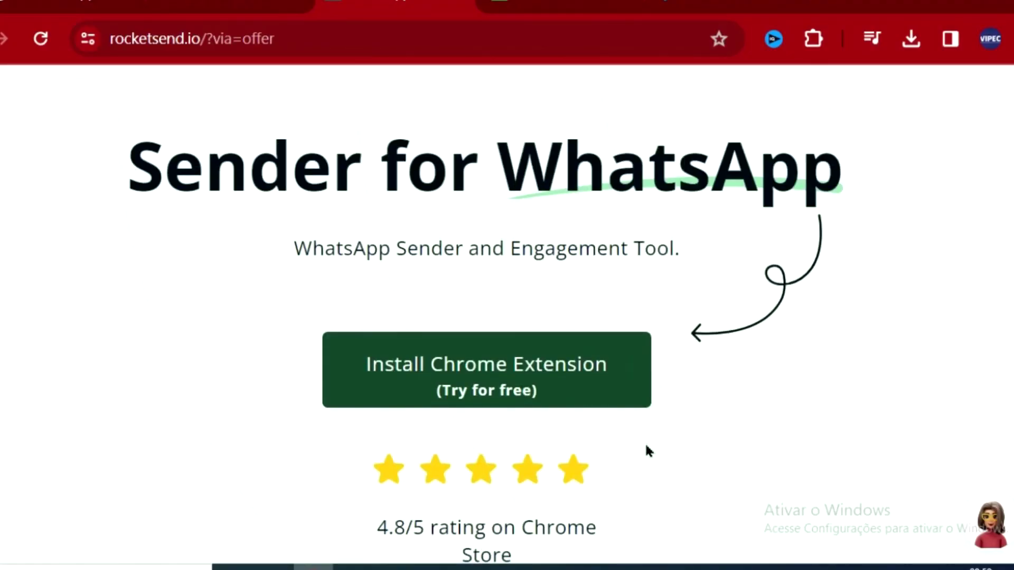
scroll(410, 407, down, 2)
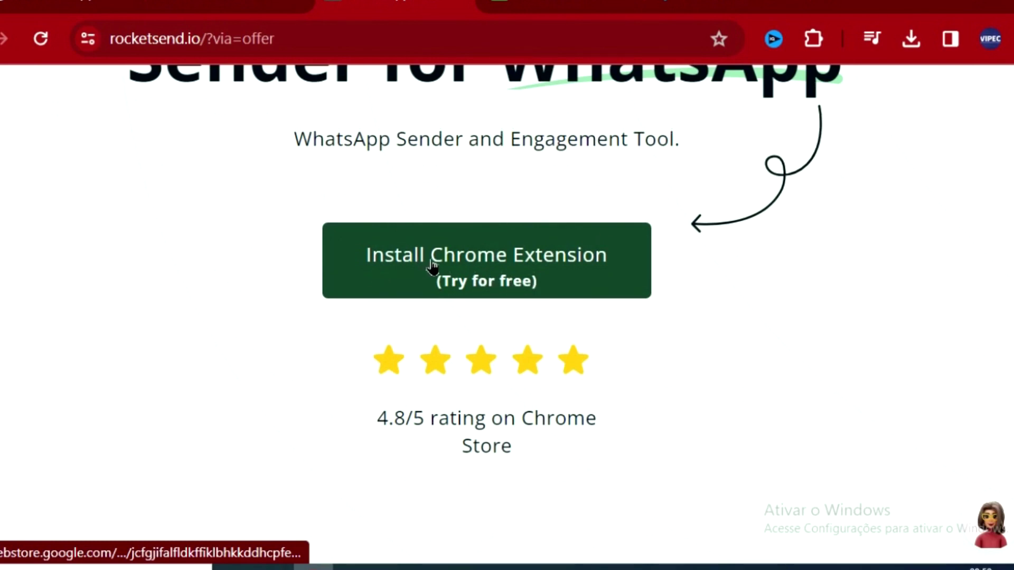
click(503, 282)
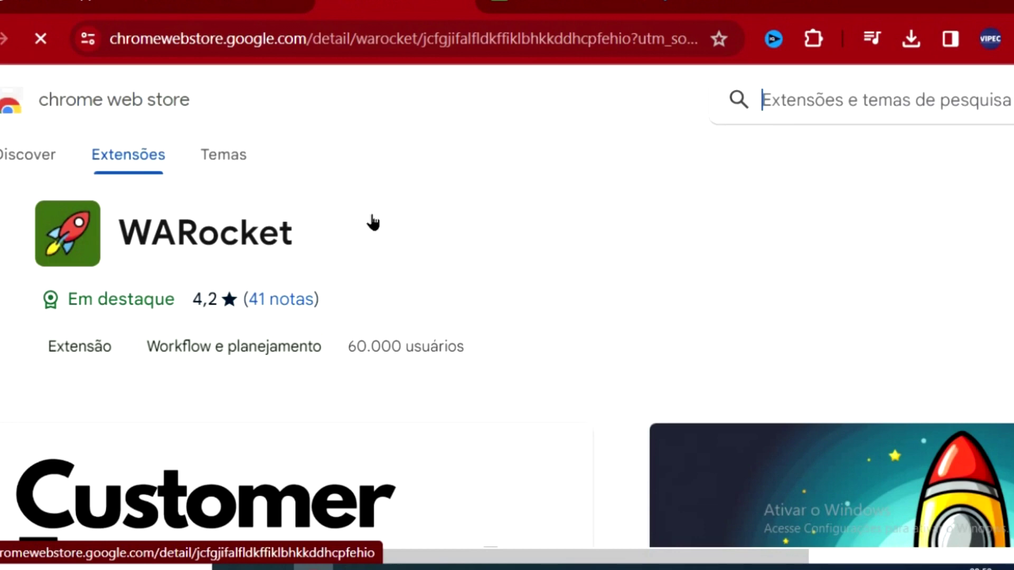
scroll(373, 223, down, 2)
scroll(373, 223, down, 2)
scroll(373, 223, down, 3)
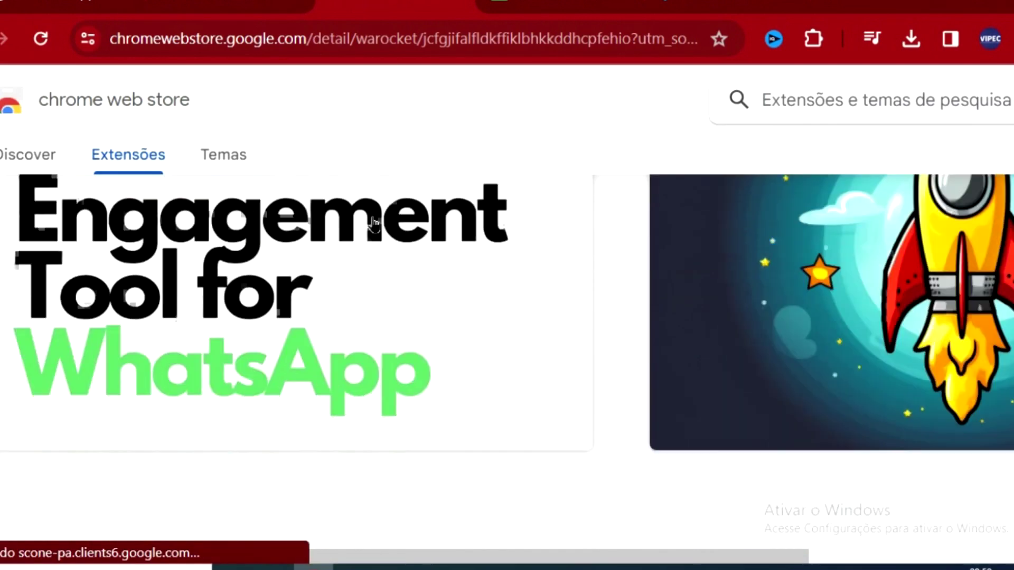
scroll(373, 223, down, 3)
scroll(374, 223, down, 6)
scroll(373, 224, down, 5)
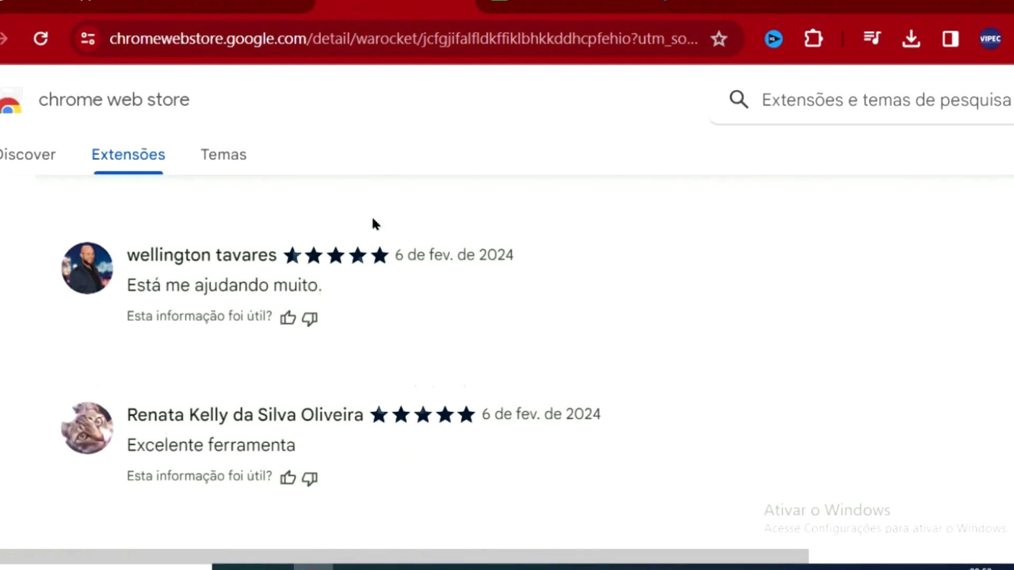
scroll(373, 221, down, 3)
scroll(335, 356, down, 5)
scroll(335, 354, down, 4)
scroll(333, 348, up, 10)
scroll(333, 346, down, 4)
scroll(333, 346, down, 8)
scroll(334, 346, up, 10)
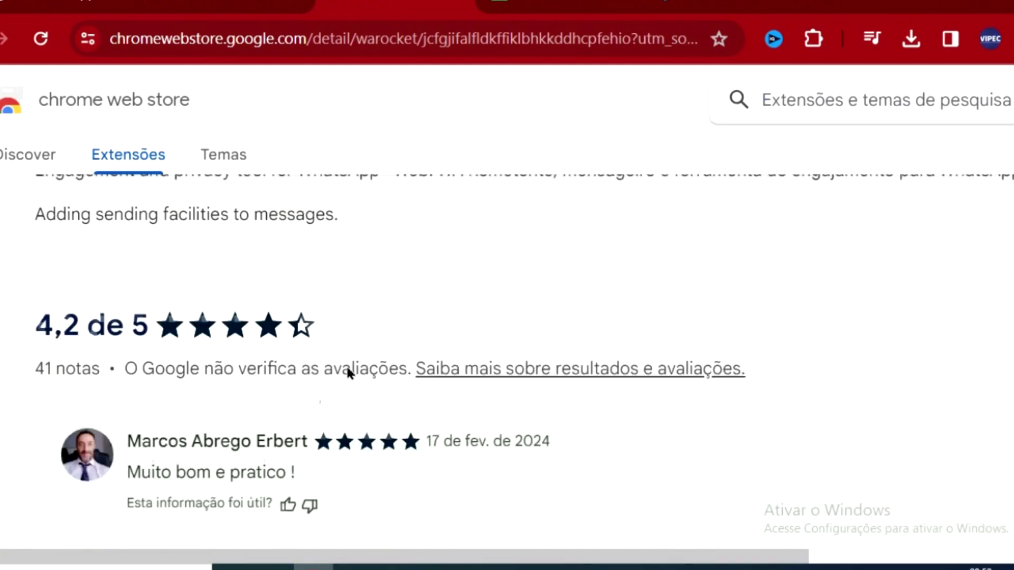
scroll(351, 369, up, 10)
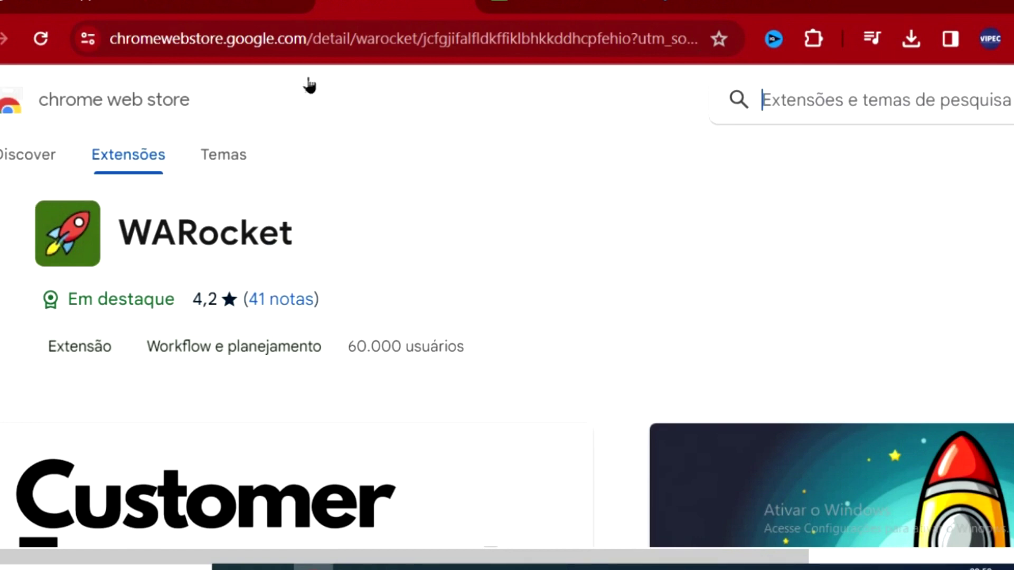
Add WARocket to Chrome with Usar no Chrome and confirm with Adicionar extensão.
key(ctrl+minus)
key(ctrl+minus)
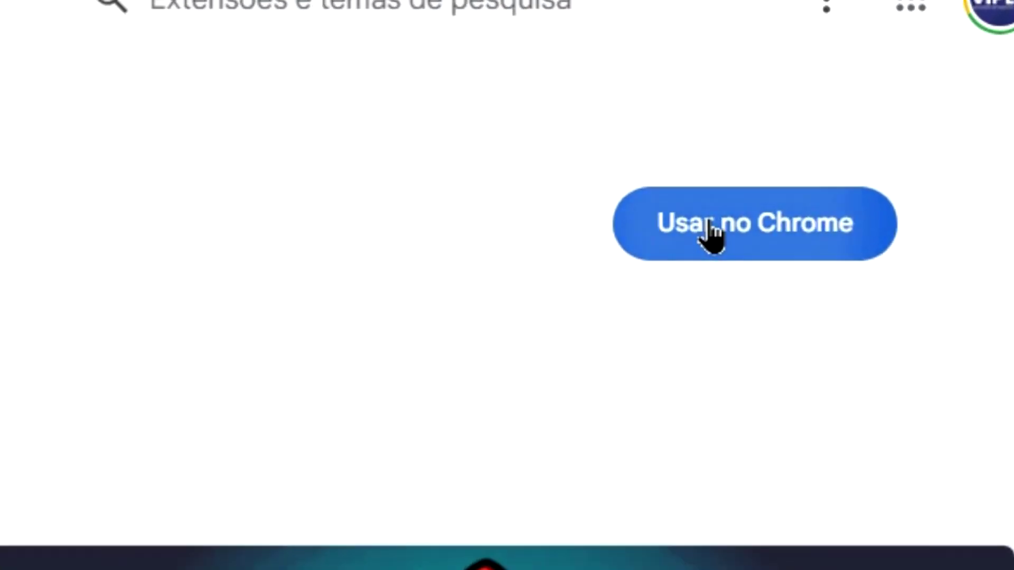
click(868, 204)
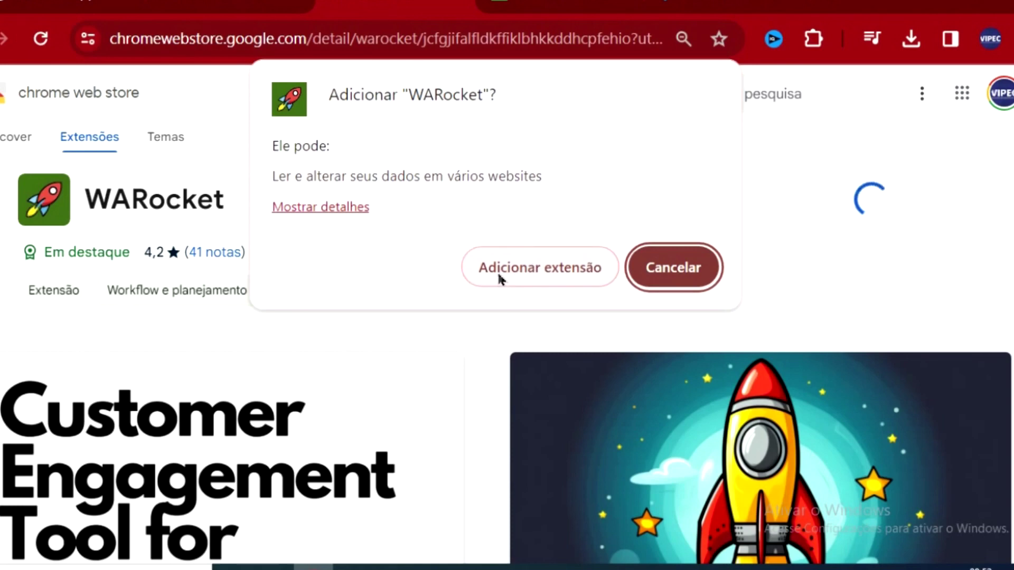
click(520, 271)
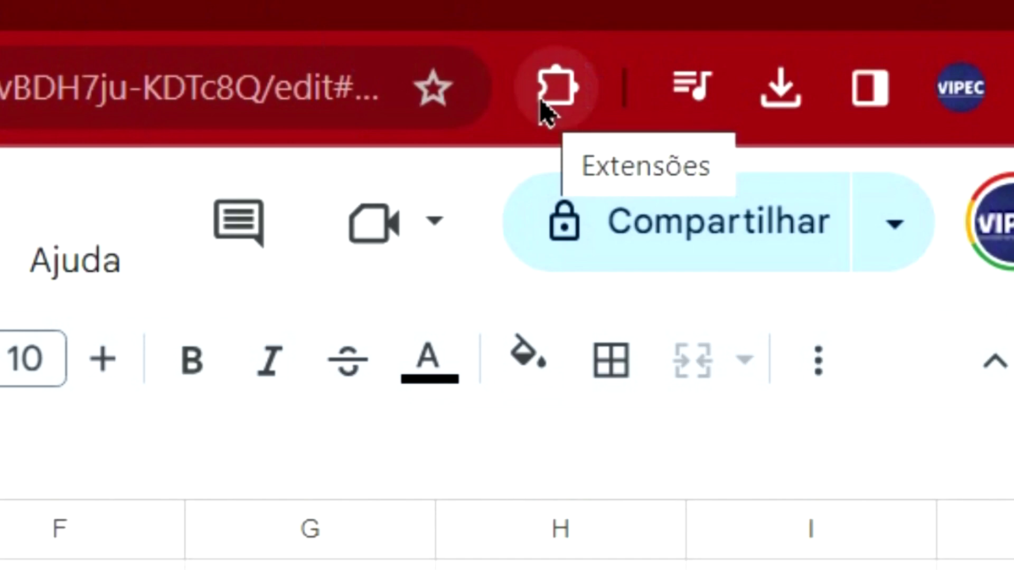
Pin WARocket to the Chrome toolbar from the Extensions list and open its popup.
click(544, 108)
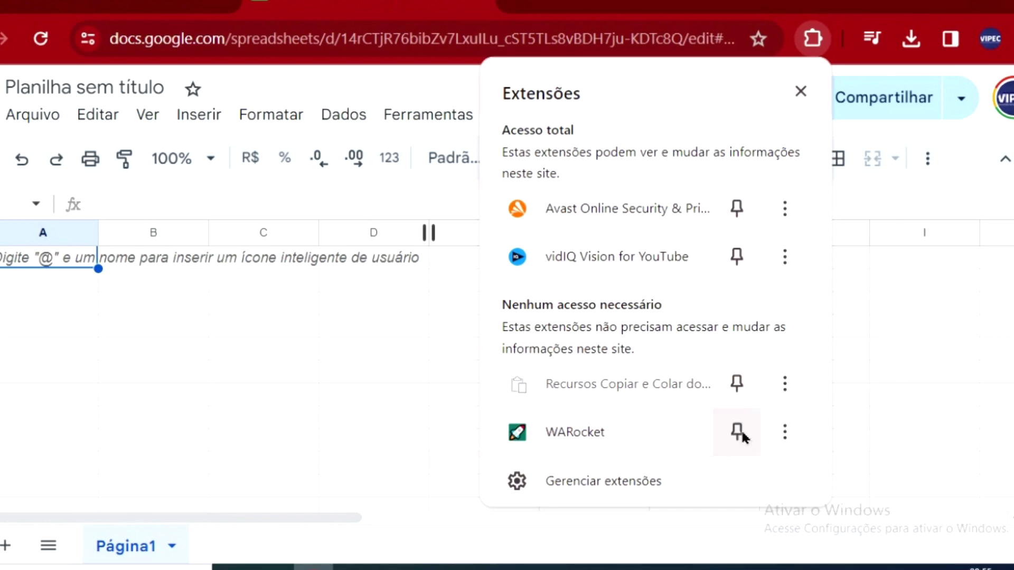
click(737, 433)
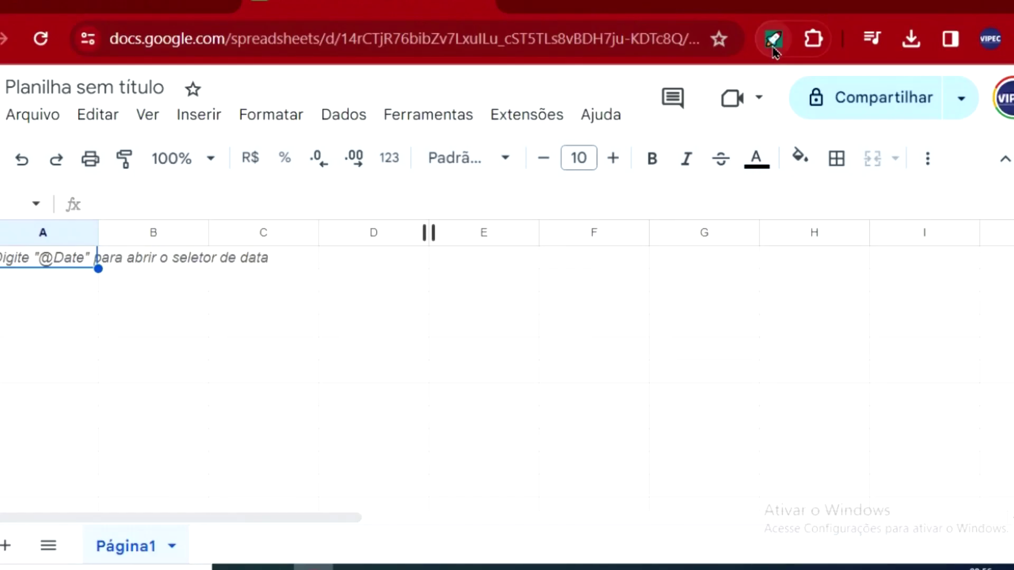
click(558, 84)
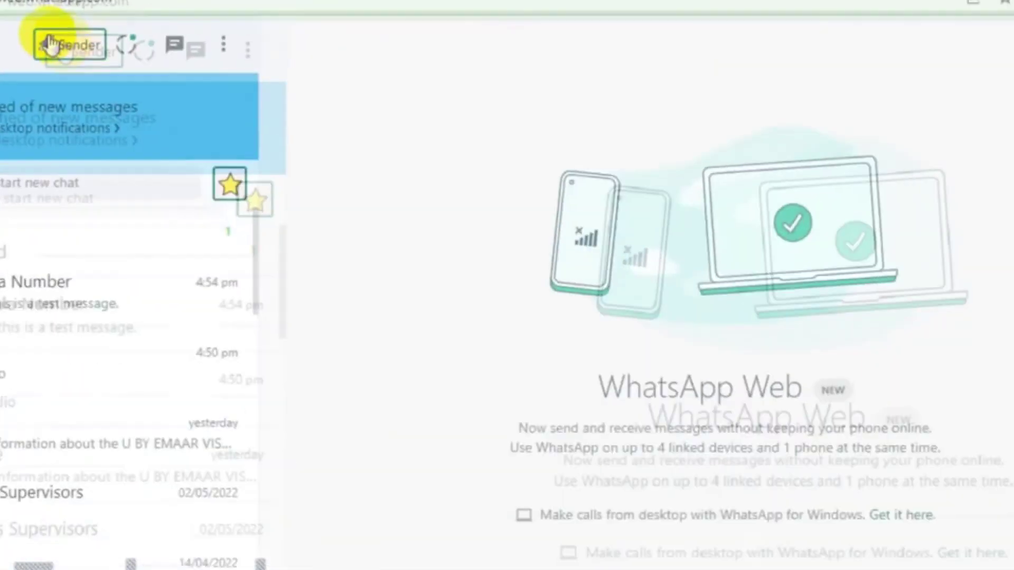
In Sender, enter two comma-separated numbers, write 'Hello This is a test message.', and disable attachments.
click(66, 47)
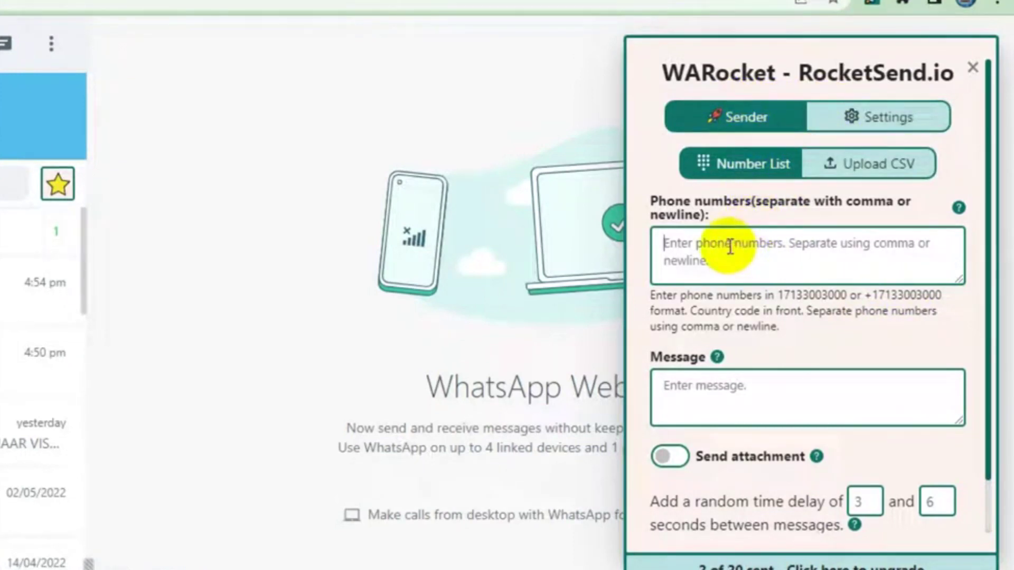
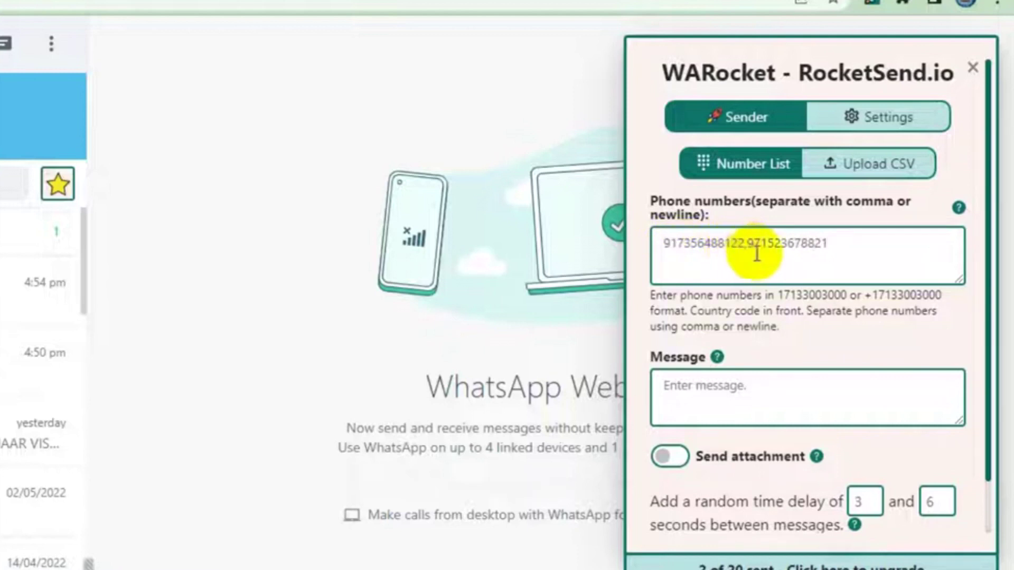
click(755, 401)
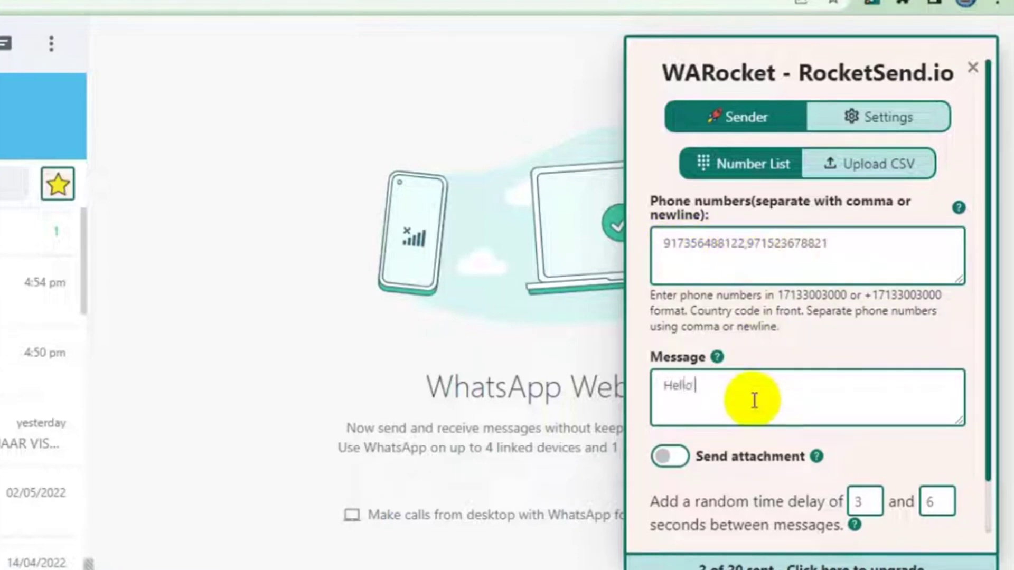
text(Hello This is a test)
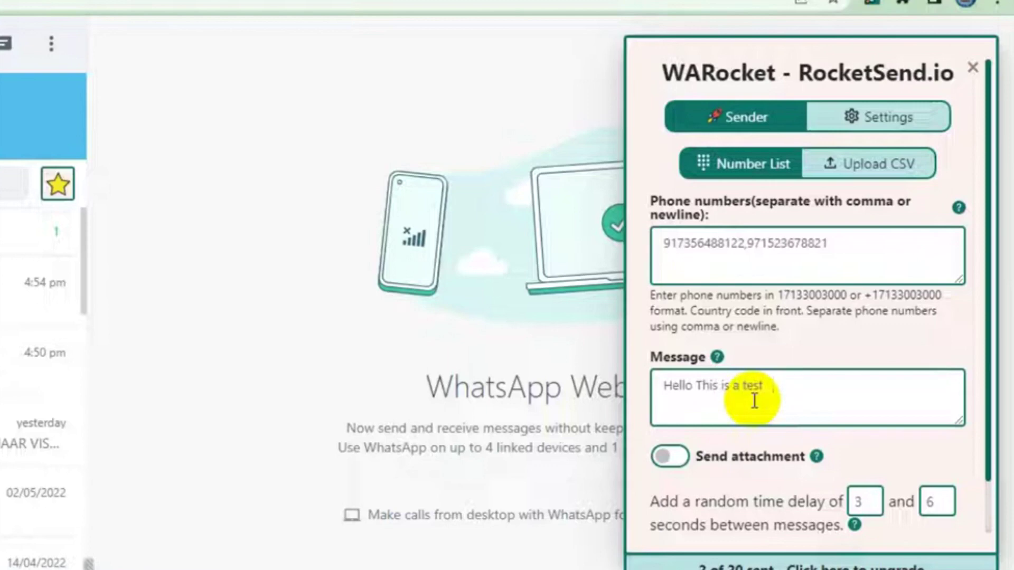
text(message.)
scroll(905, 401, down, 1)
click(666, 268)
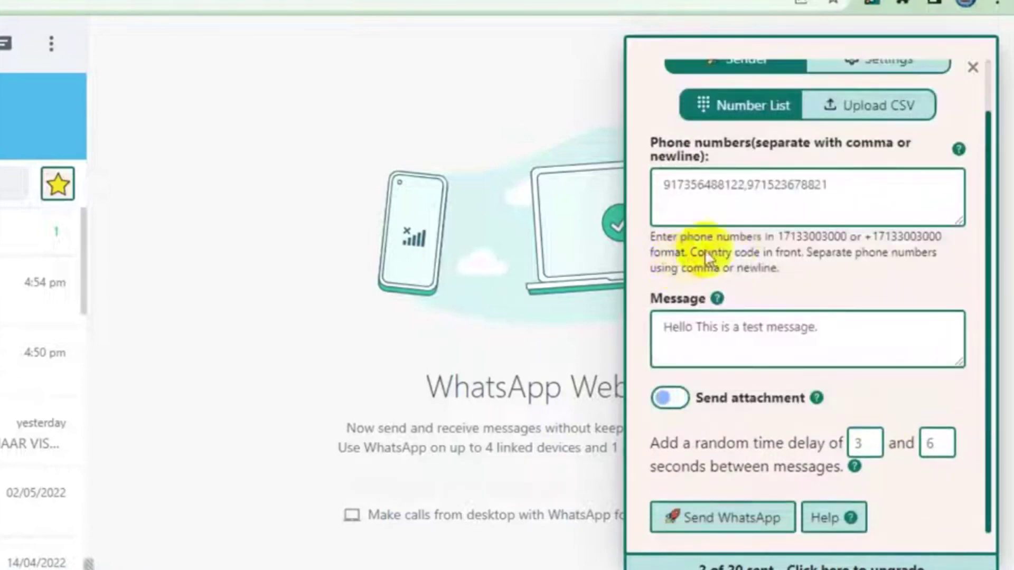
Set the delay between messages to a minimum of 4 and a maximum of 8 seconds.
click(874, 440)
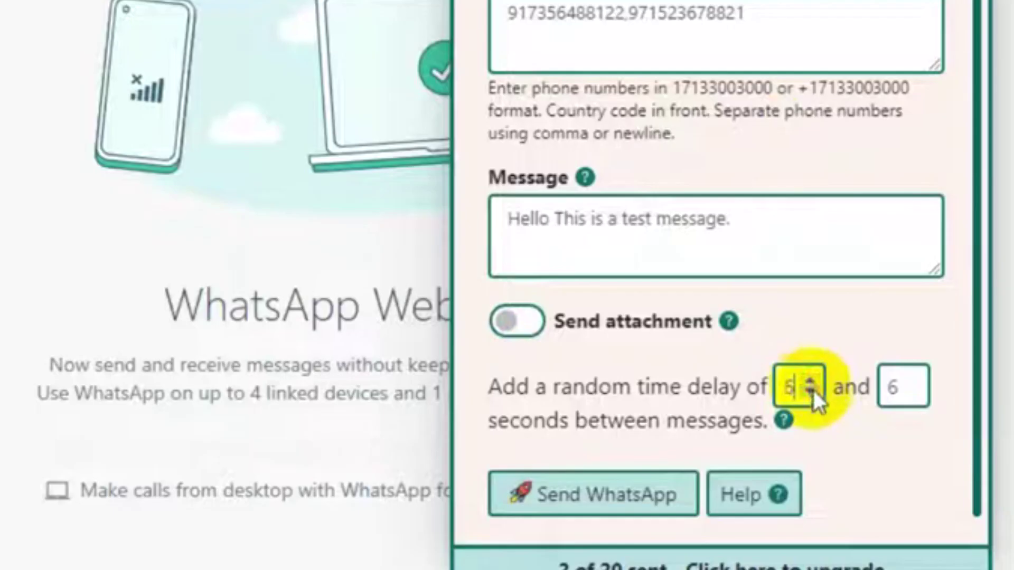
click(814, 397)
double_click(897, 387)
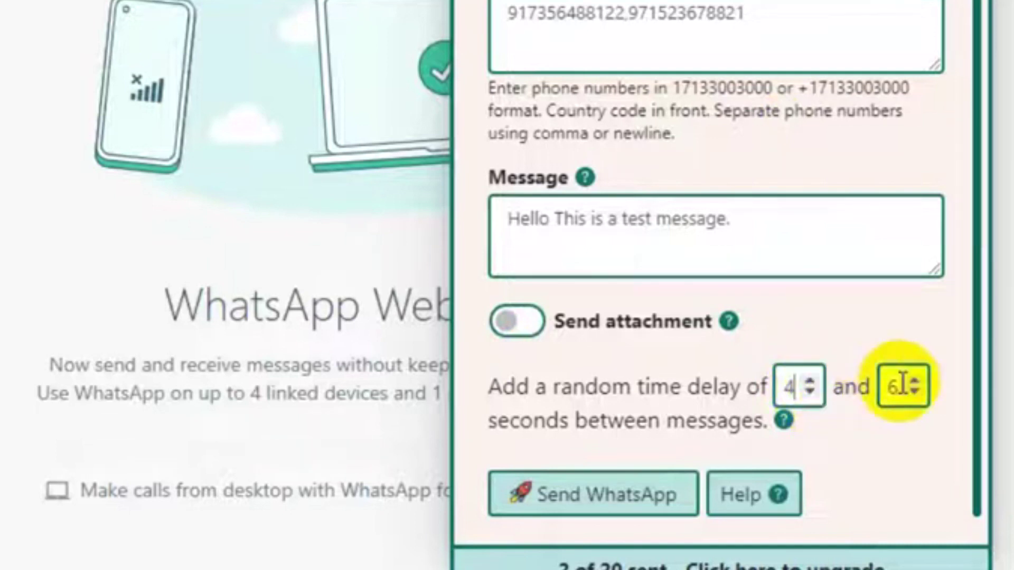
text(8)
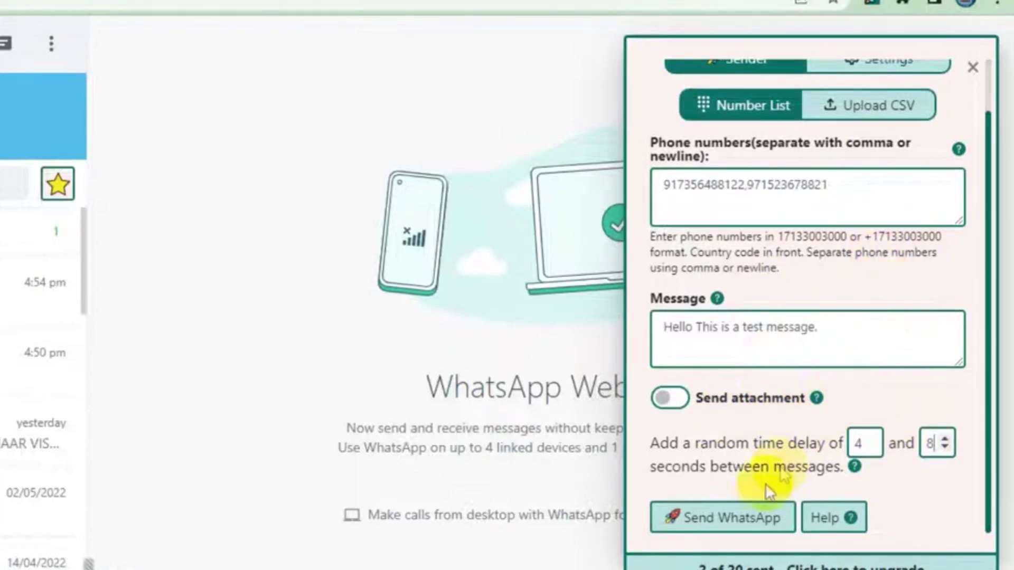
Send the test message to both typed numbers, then go to the license key field in Settings.
click(717, 520)
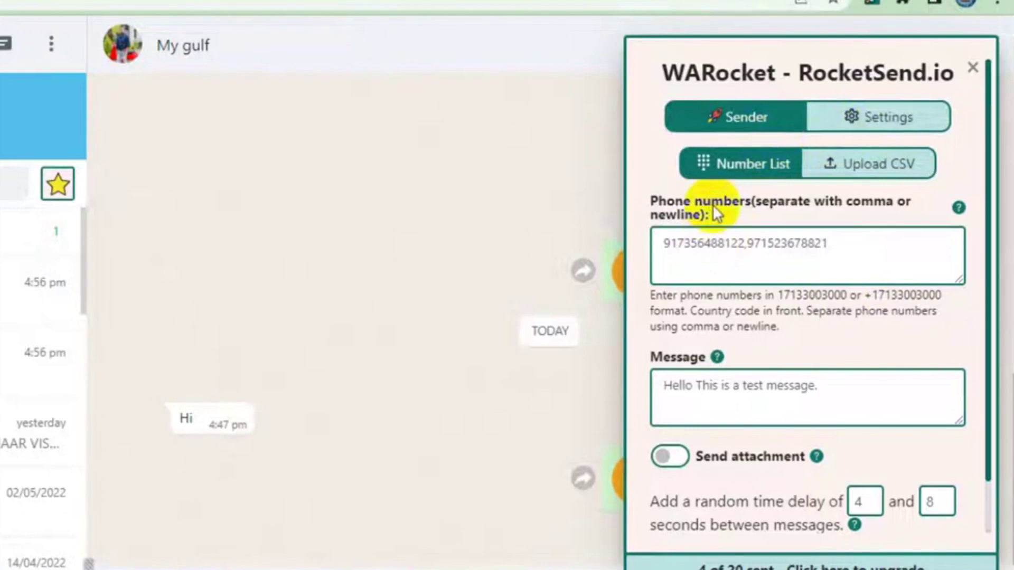
click(839, 119)
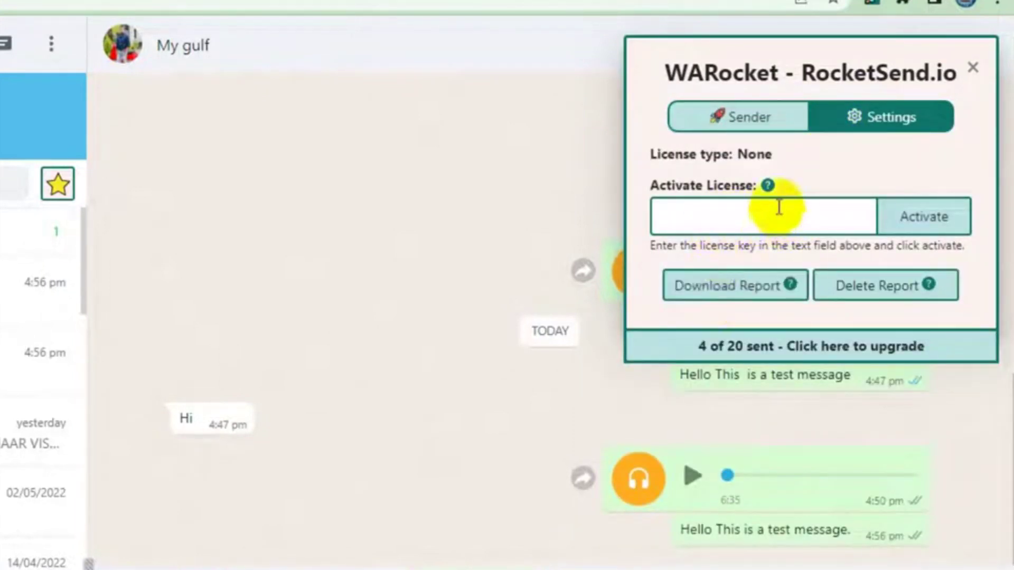
click(779, 214)
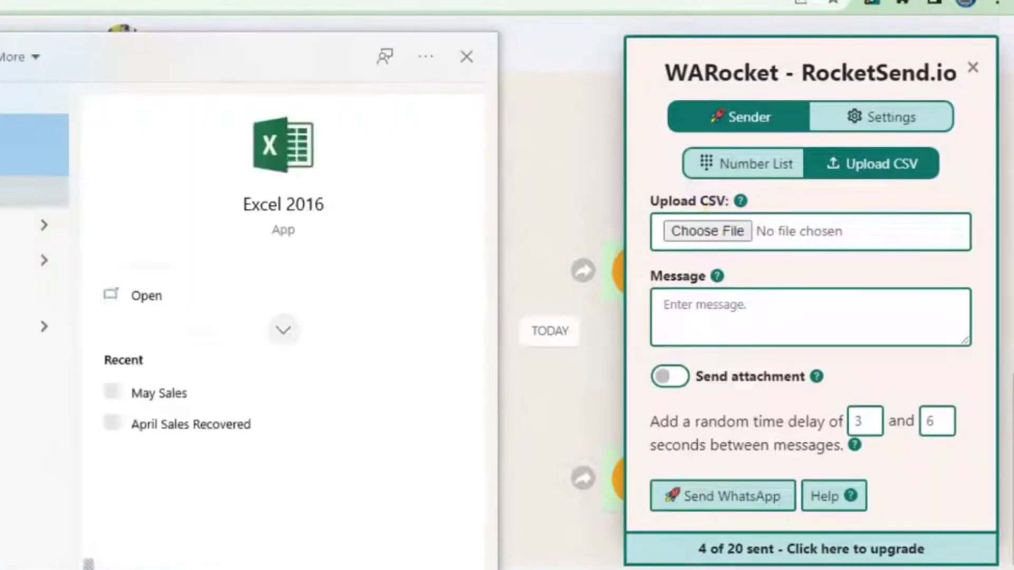
Review test.csv's two phone numbers in Excel and close it with Don't Save.
key(Escape)
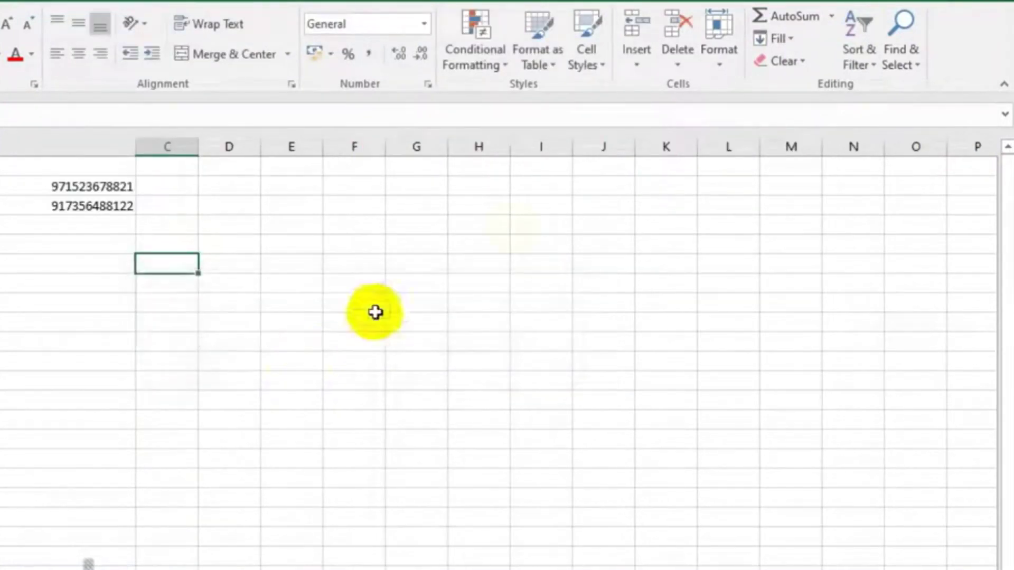
key(alt+F4)
click(367, 334)
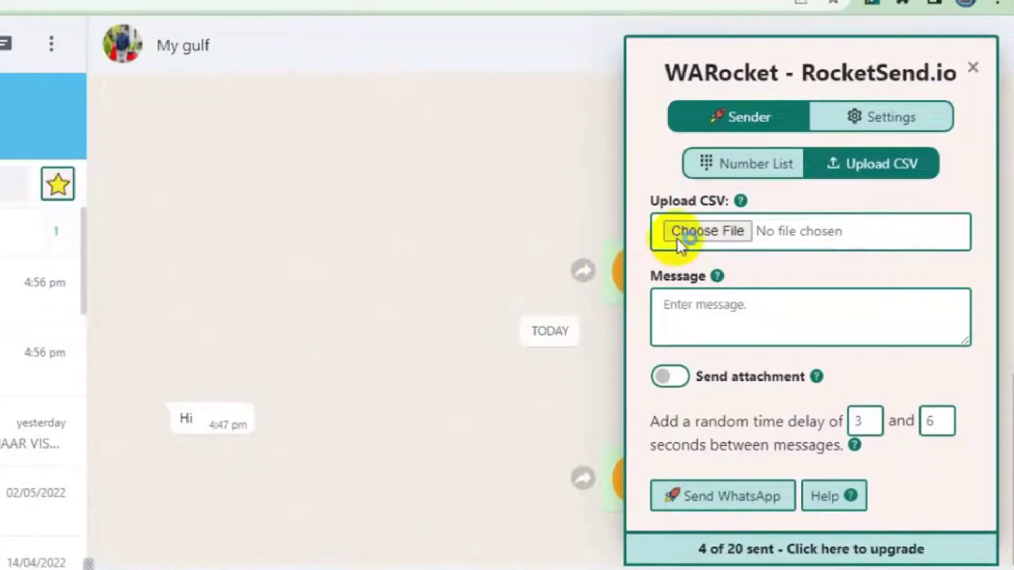
Load test.csv into the bulk sender and take phone numbers from Column 2 - Number.
click(676, 238)
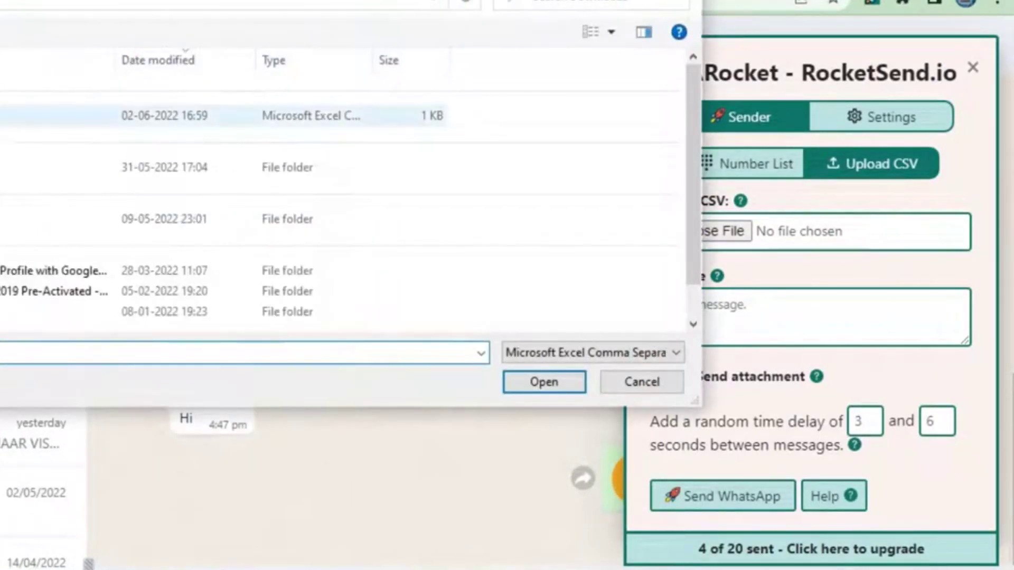
double_click(26, 111)
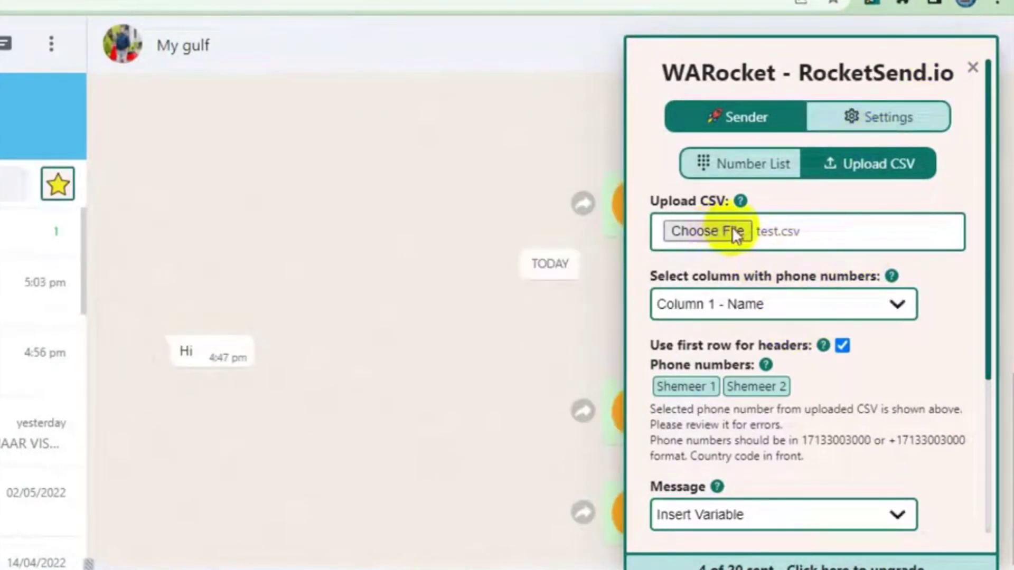
click(739, 305)
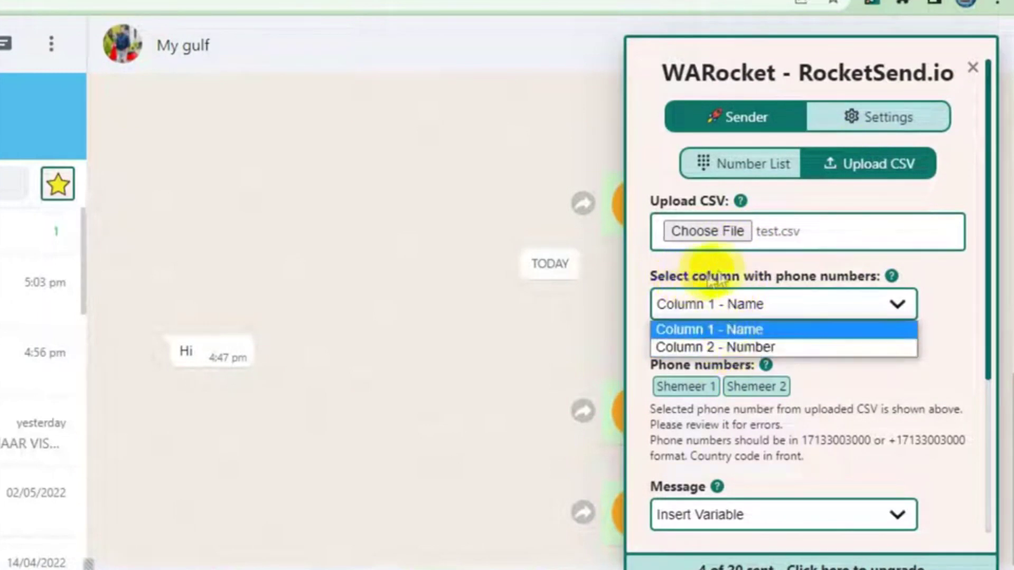
click(790, 351)
scroll(897, 290, down, 4)
Check the Insert Variable list for the message without inserting any variable.
click(724, 323)
click(728, 315)
click(732, 315)
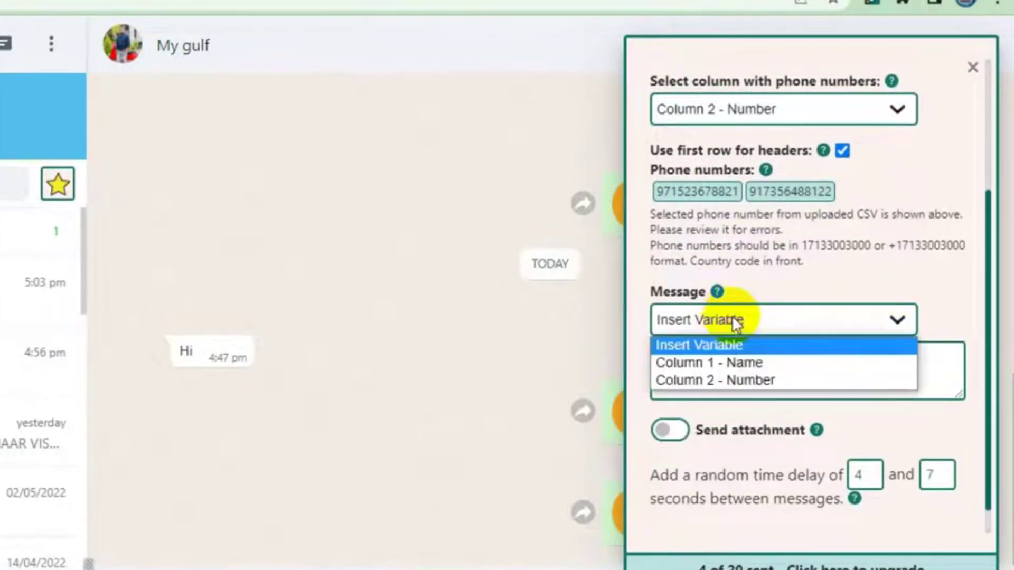
click(732, 316)
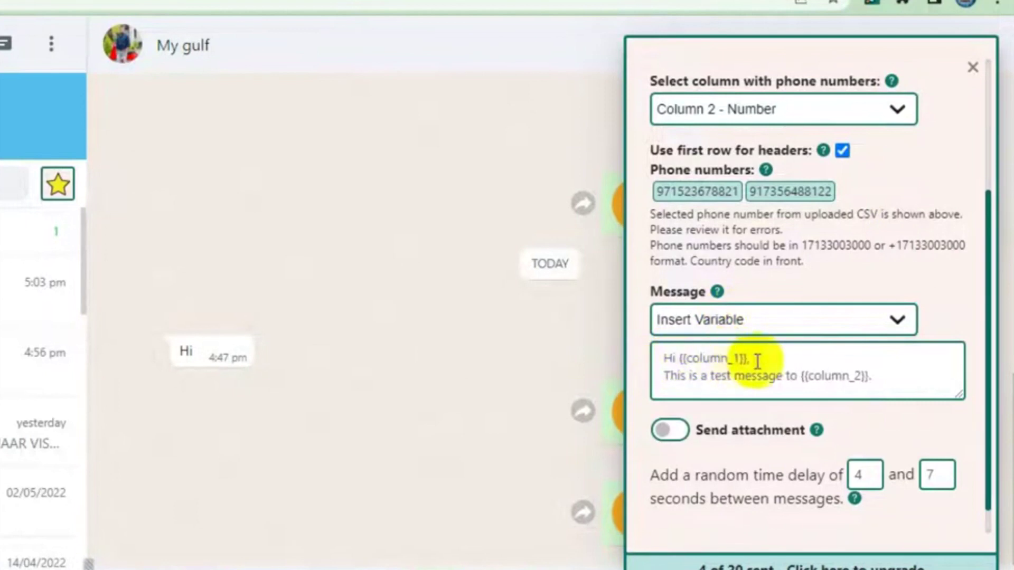
Review the greeting's name variable and send the personalised message to both CSV numbers.
drag(764, 362, 606, 356)
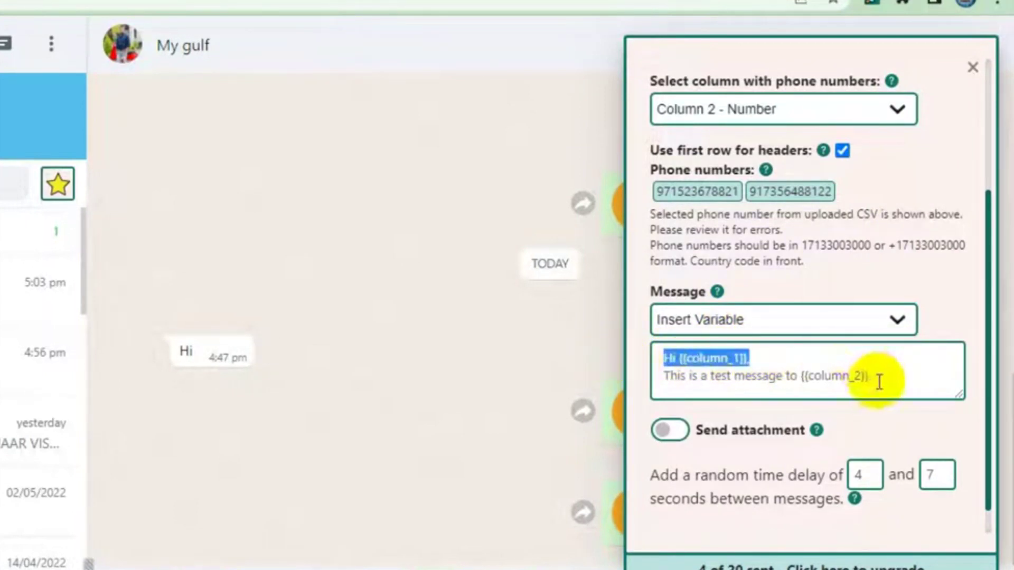
click(706, 355)
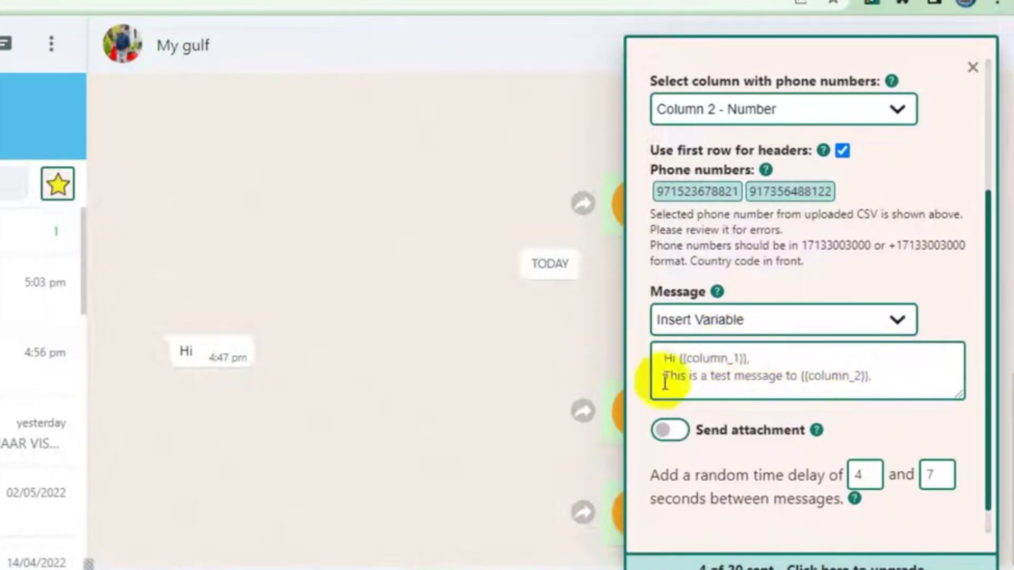
click(707, 325)
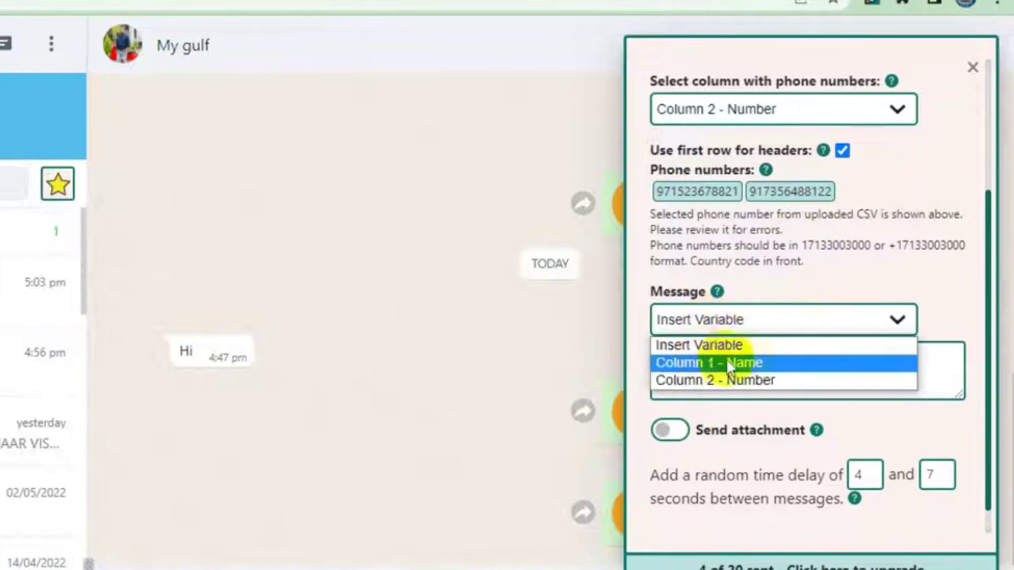
click(755, 309)
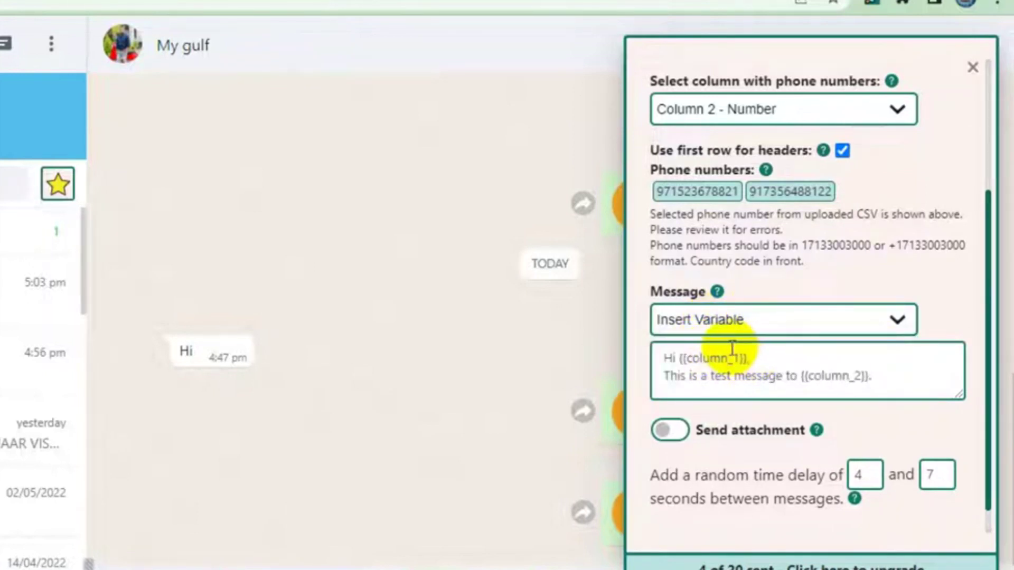
scroll(883, 366, down, 1)
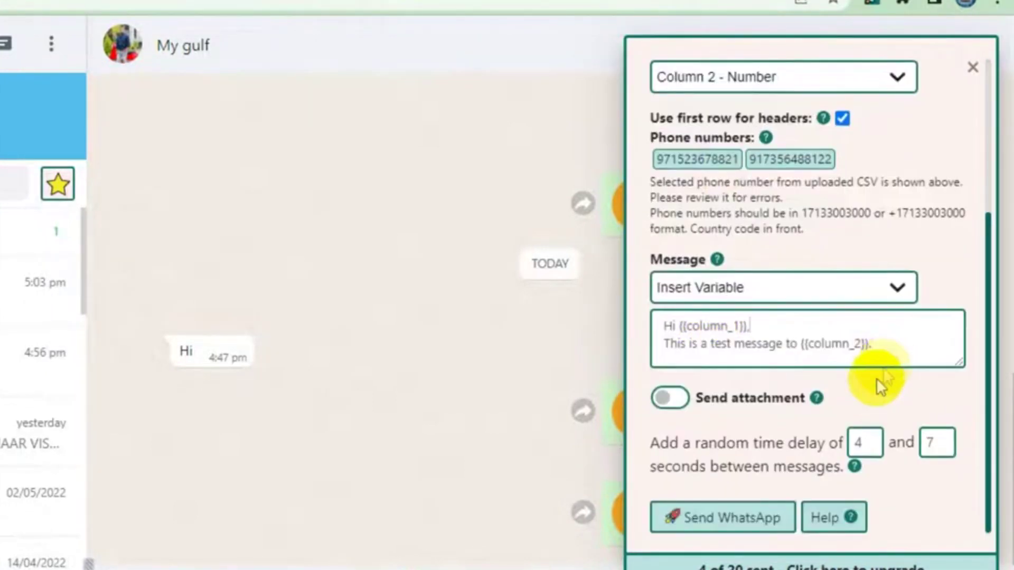
click(713, 517)
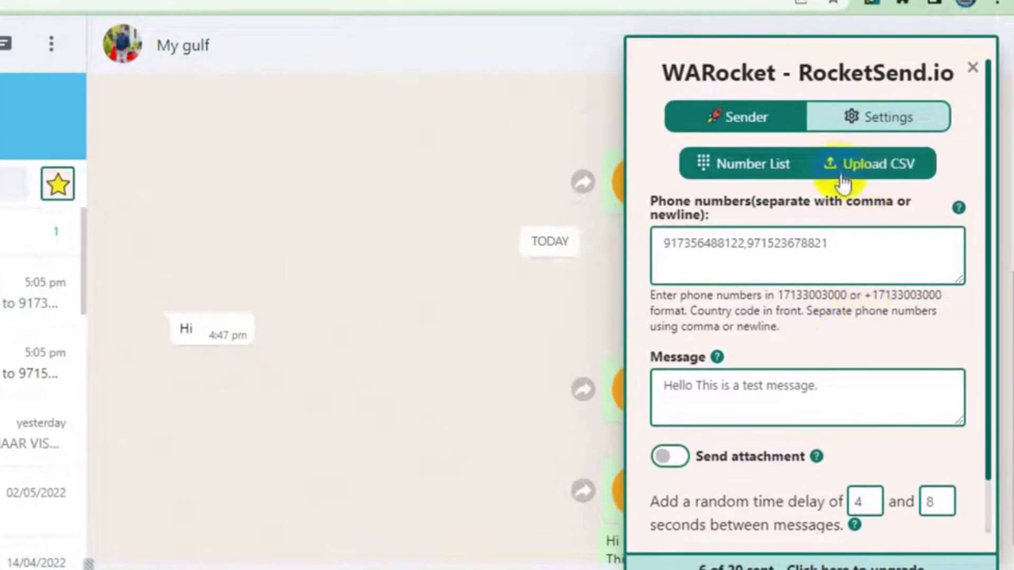
View the WhatsApp_RocketSend_Logs.csv report, close Excel unsaved, and focus the license key field.
click(867, 124)
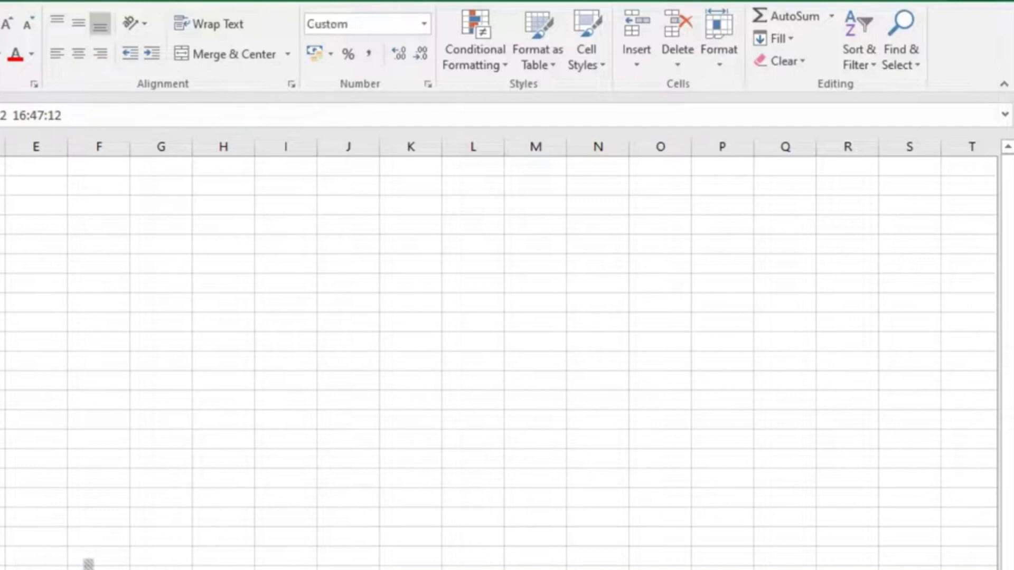
click(997, 13)
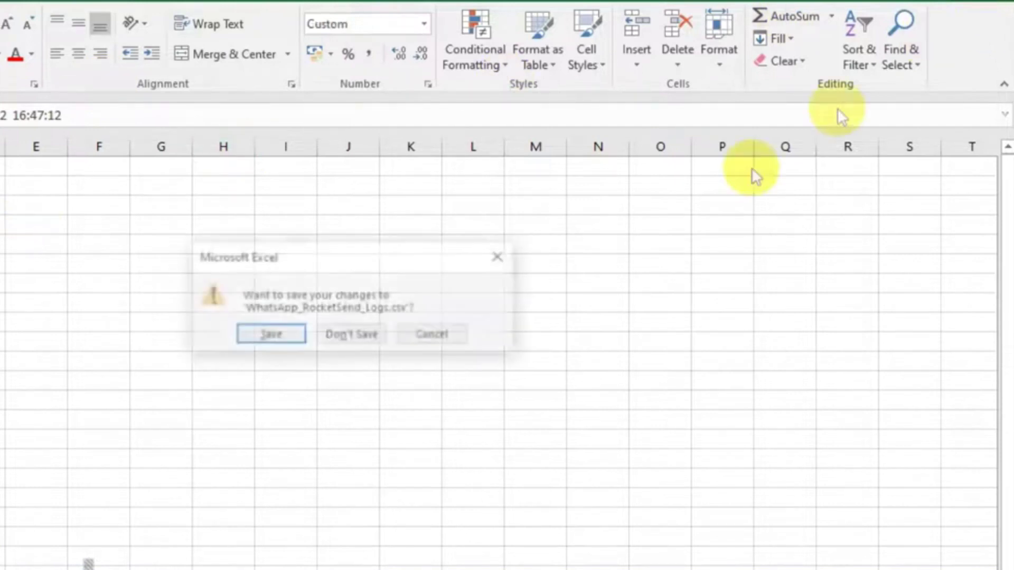
click(359, 335)
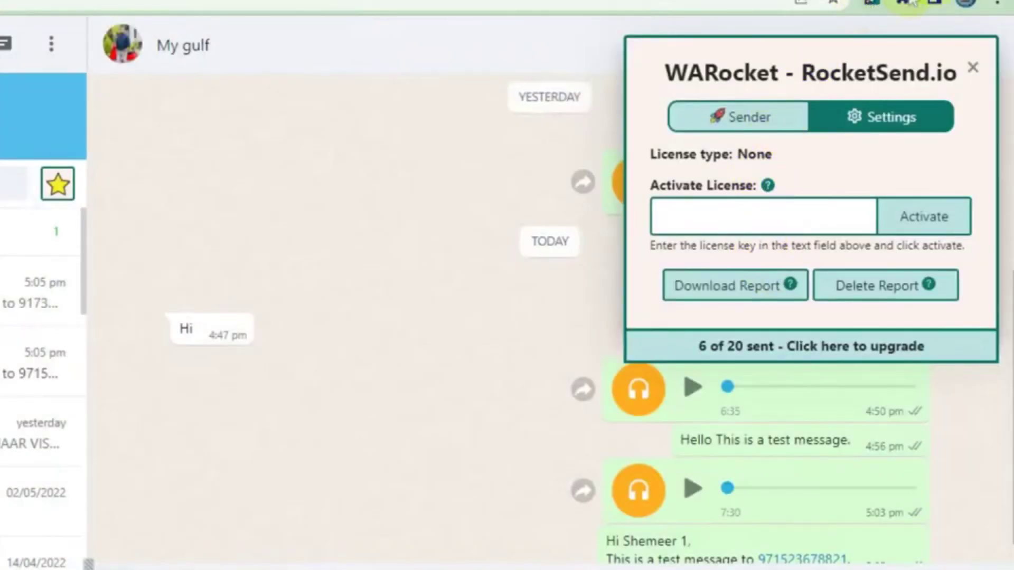
click(742, 219)
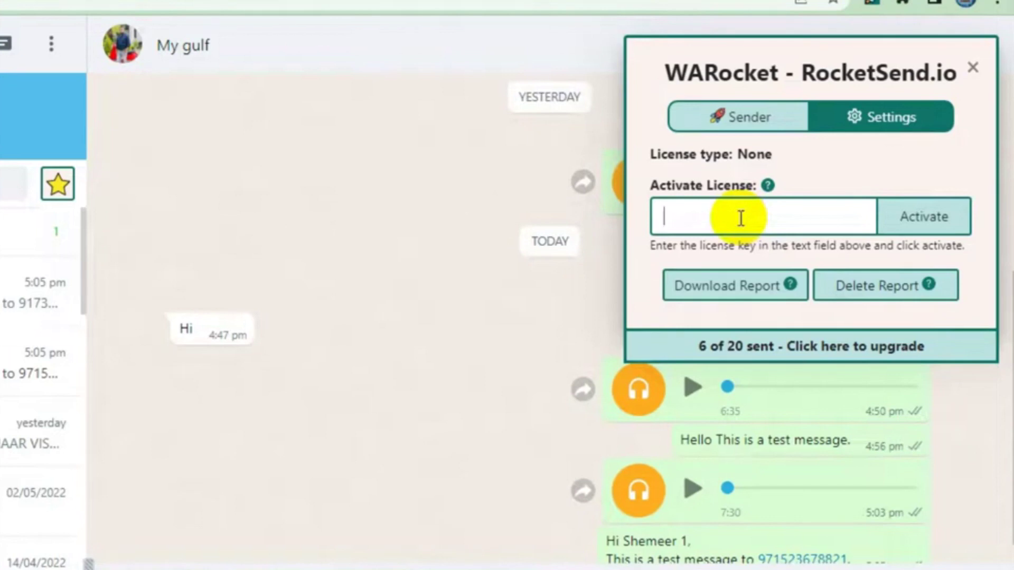